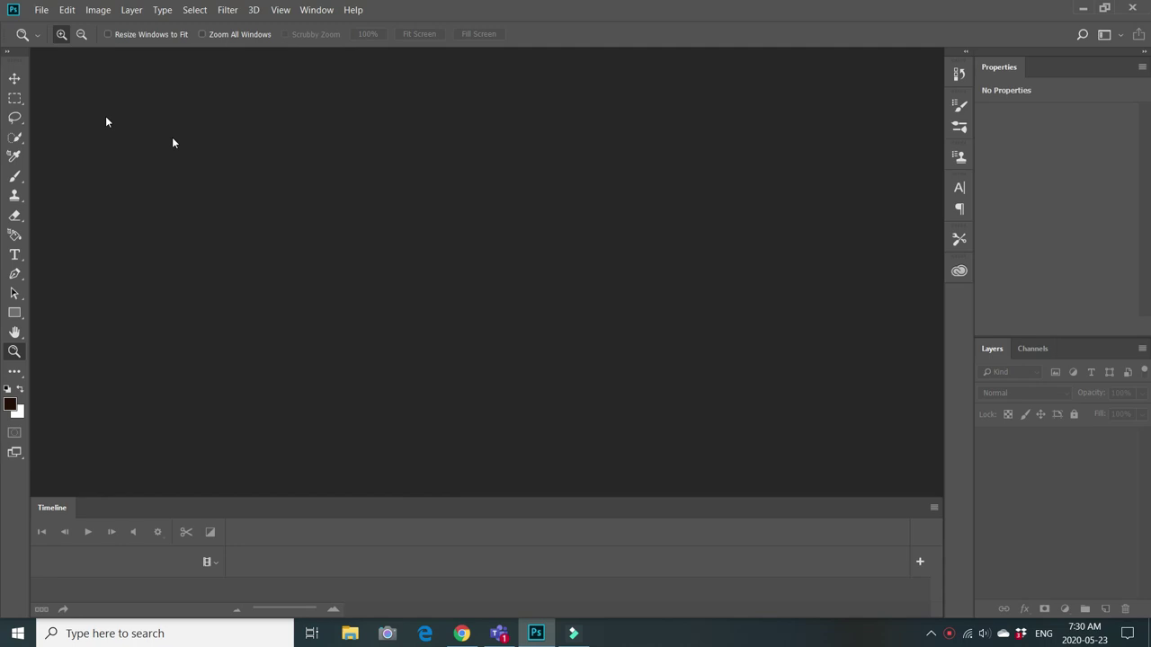
Open the close-up portrait 'oily scin.jpg' from the file browser
{"action": "left_click", "coordinate": [38, 11]}
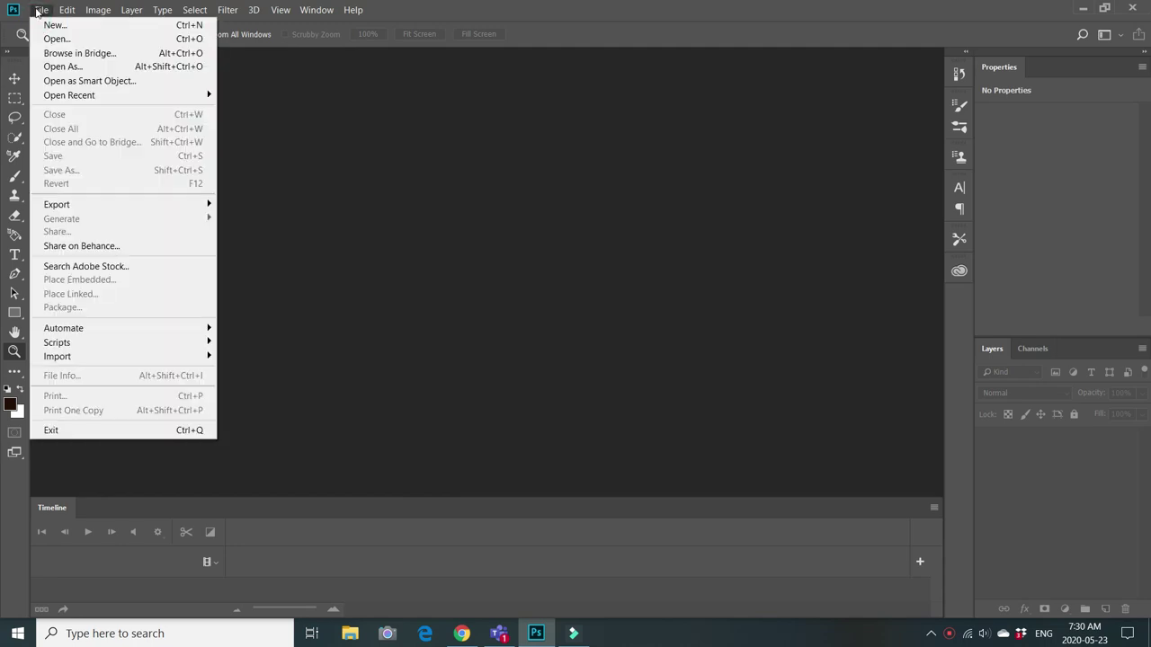
{"action": "left_click", "coordinate": [49, 38]}
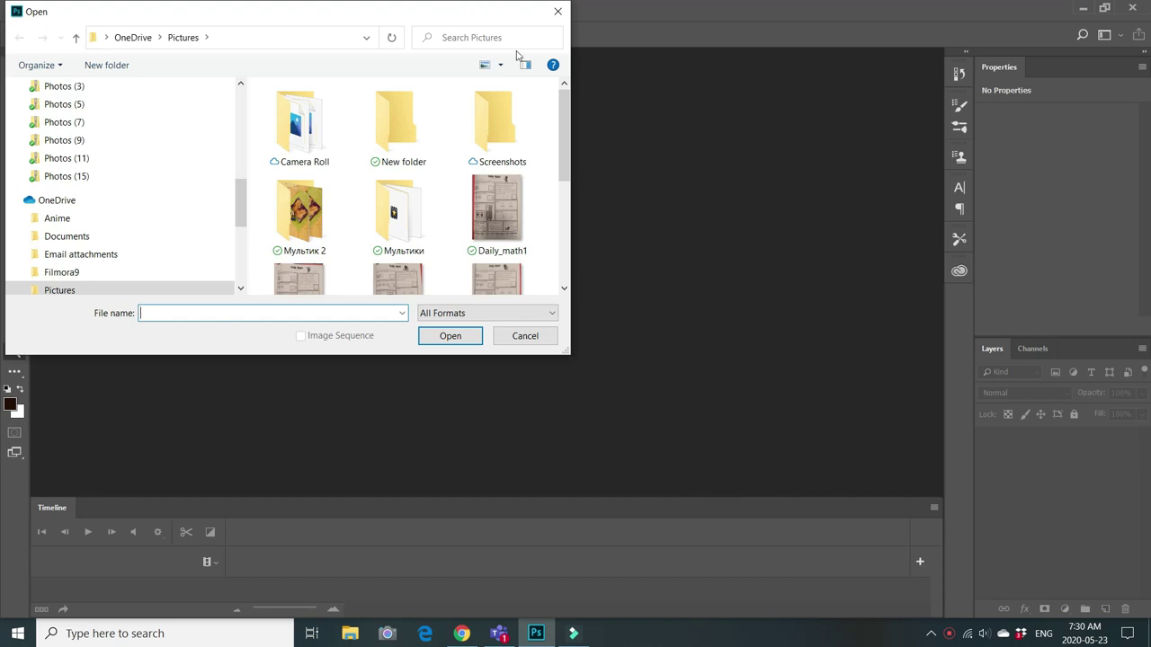
{"action": "left_click_drag", "start_coordinate": [567, 139], "coordinate": [583, 253]}
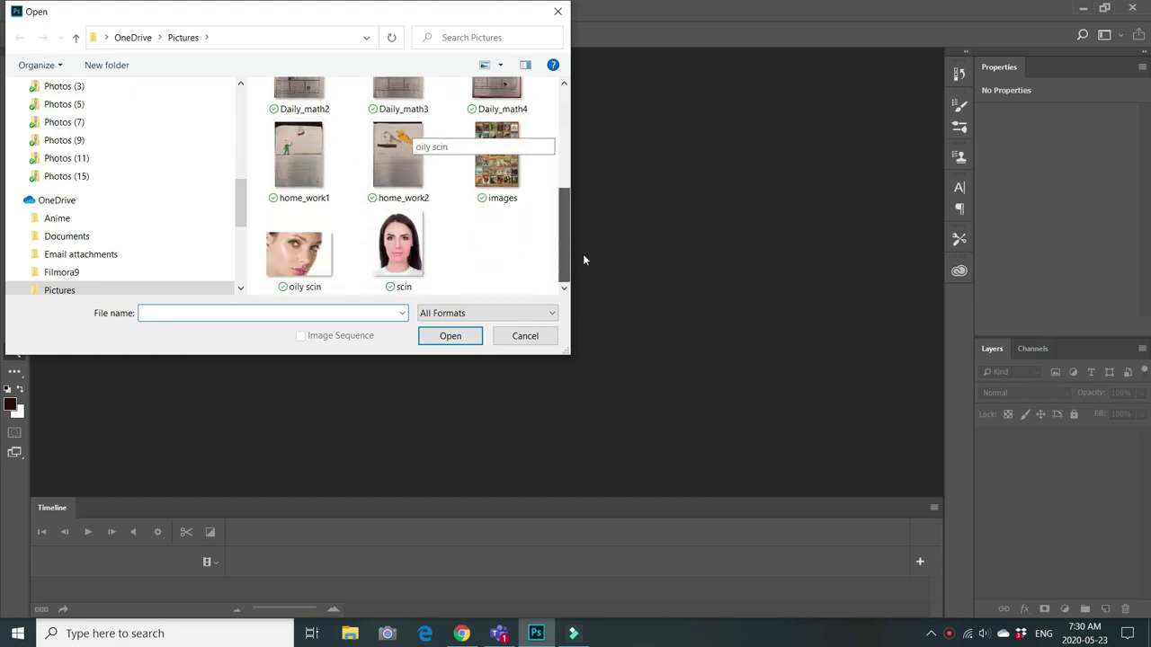
{"action": "left_click", "coordinate": [310, 255]}
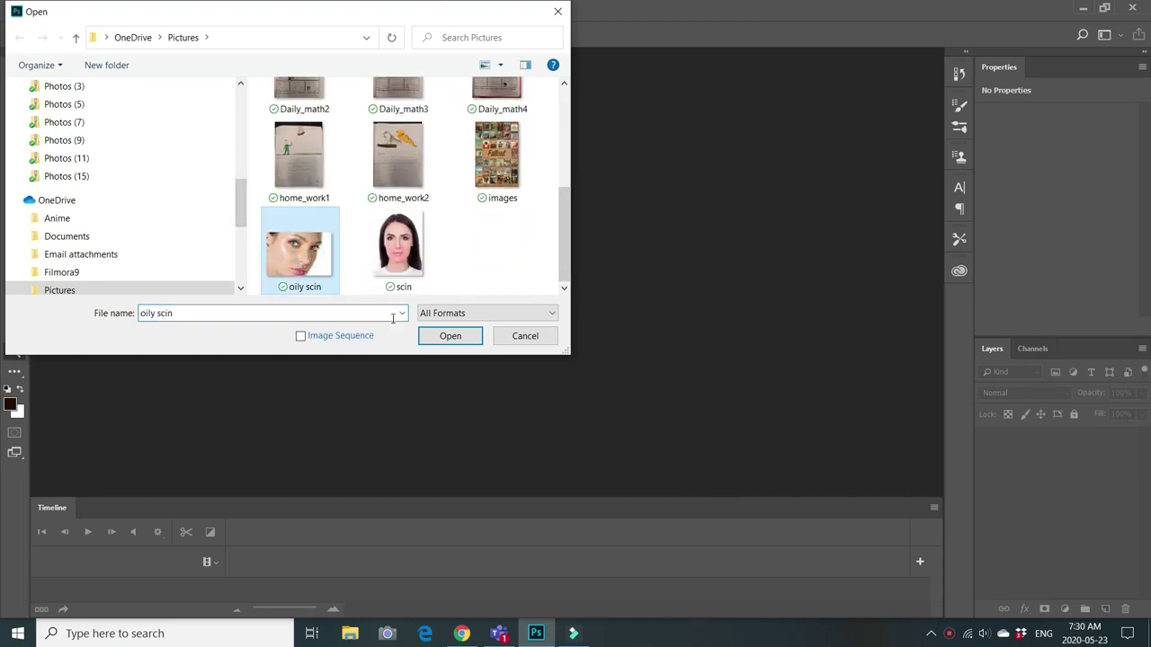
{"action": "left_click", "coordinate": [450, 338]}
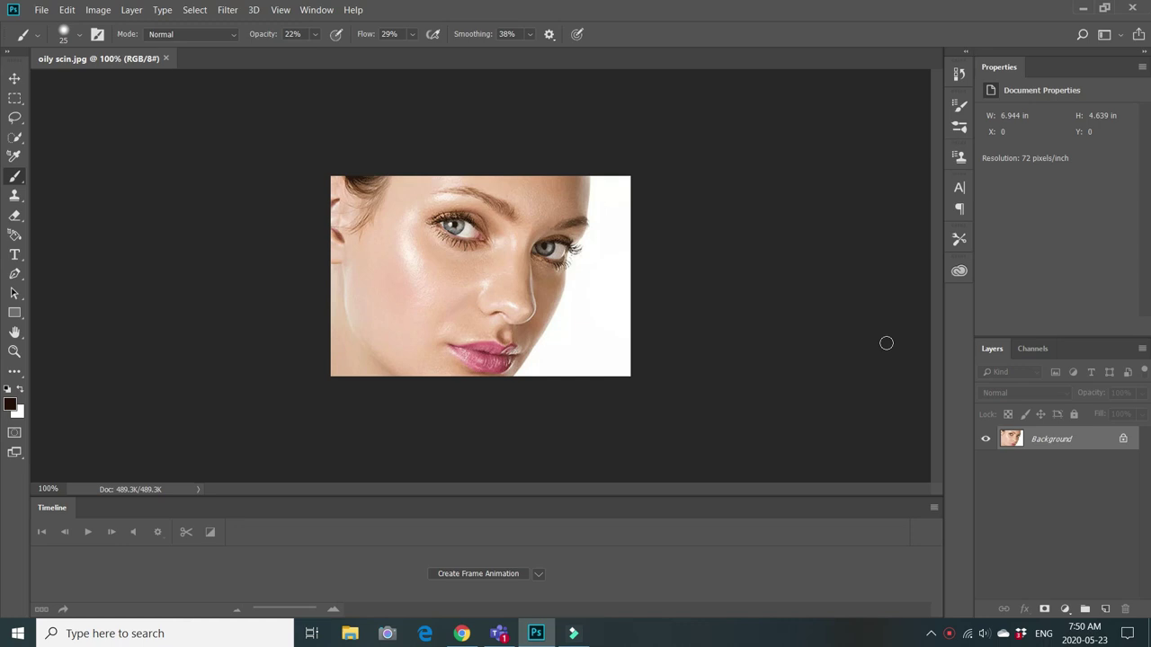
Convert the locked Background layer into an editable layer named Layer 0
{"action": "right_click", "coordinate": [1052, 441]}
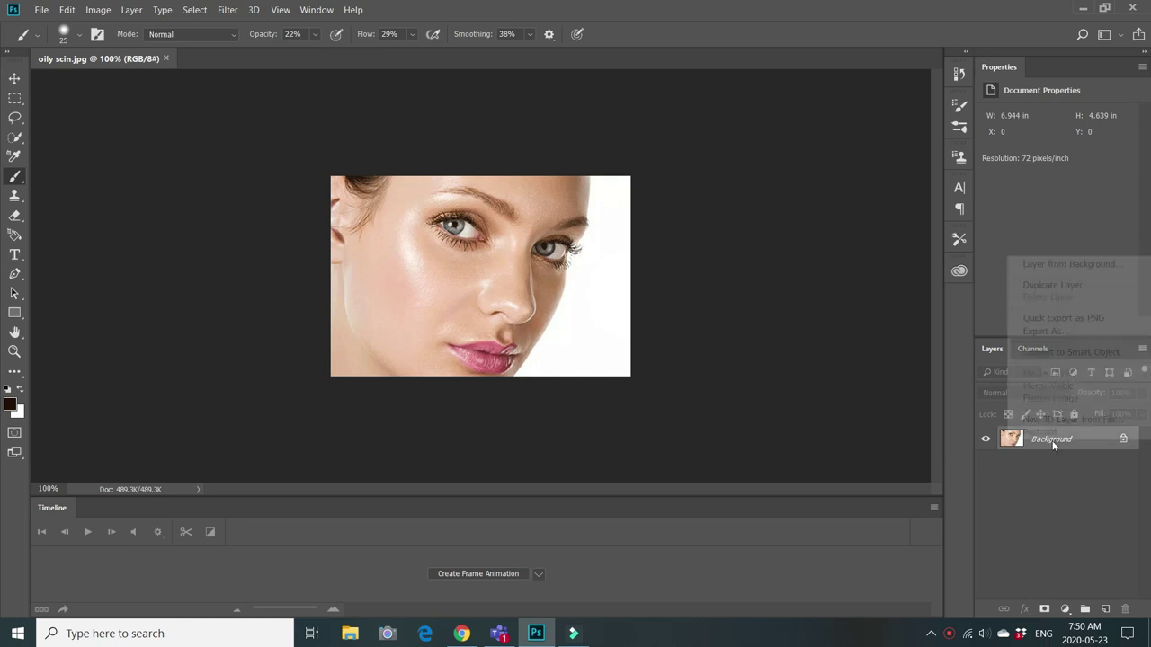
{"action": "left_click", "coordinate": [1103, 264]}
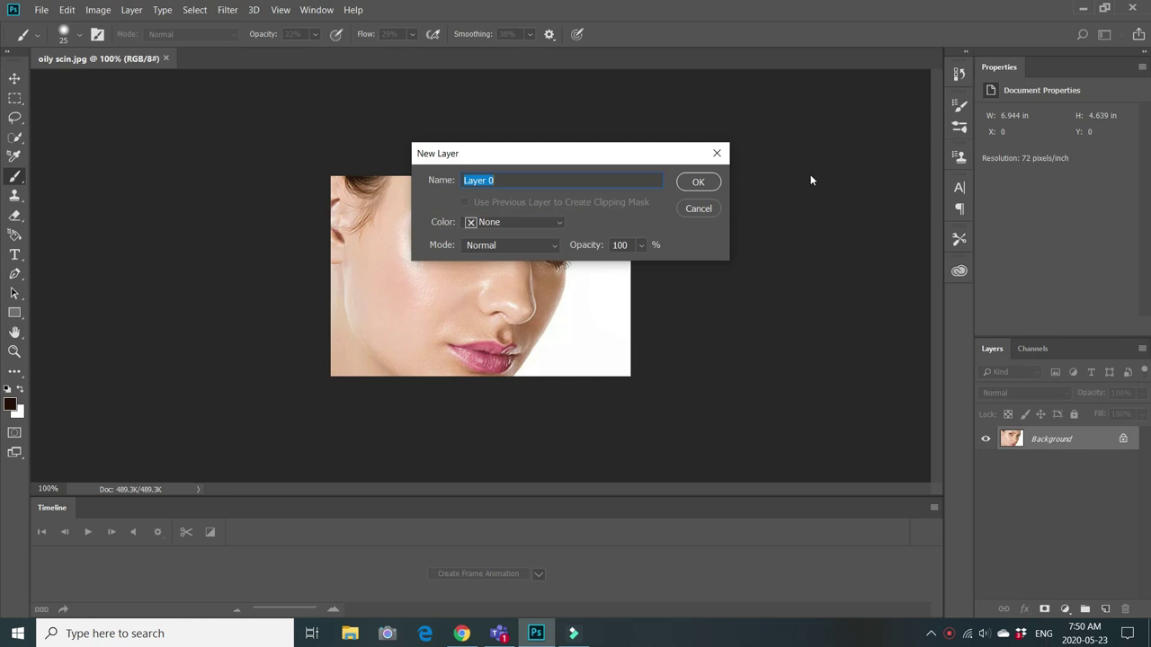
{"action": "left_click", "coordinate": [694, 182]}
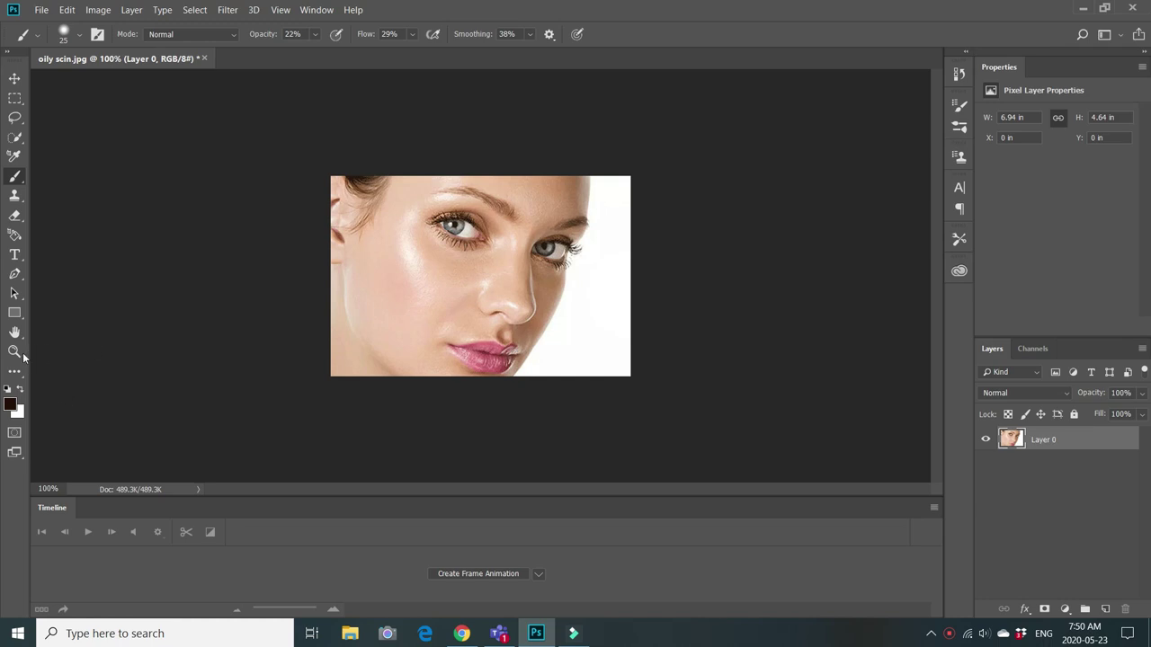
Zoom in on the face to 200% and switch to the Brush tool
{"action": "left_click", "coordinate": [14, 352]}
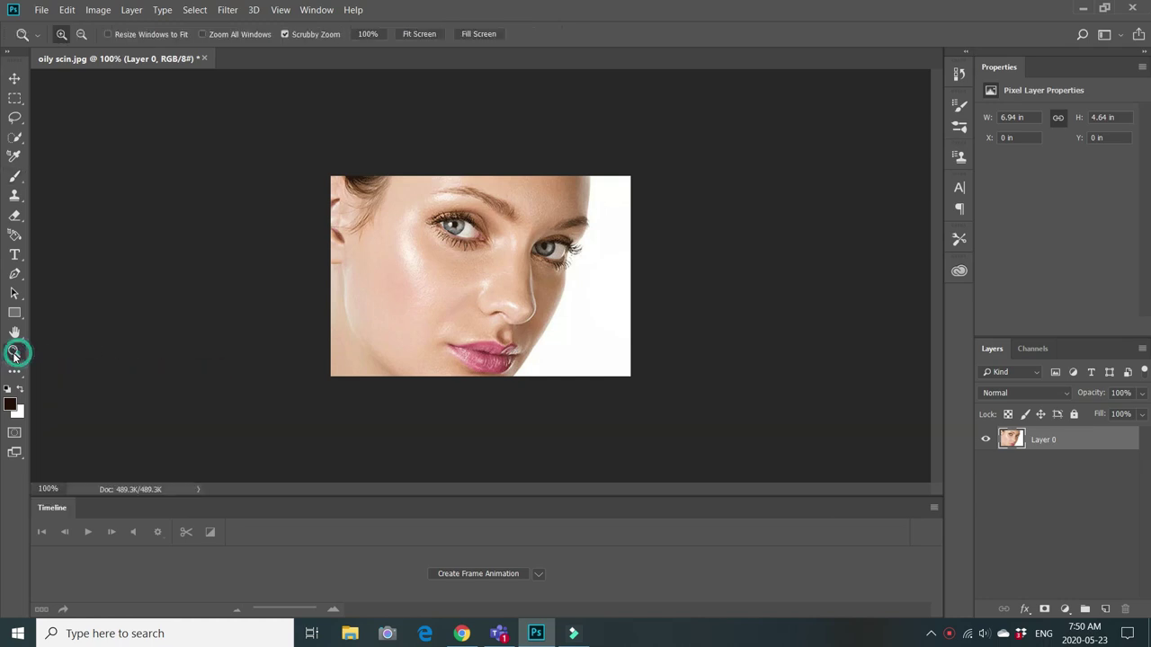
{"action": "left_click", "coordinate": [415, 289]}
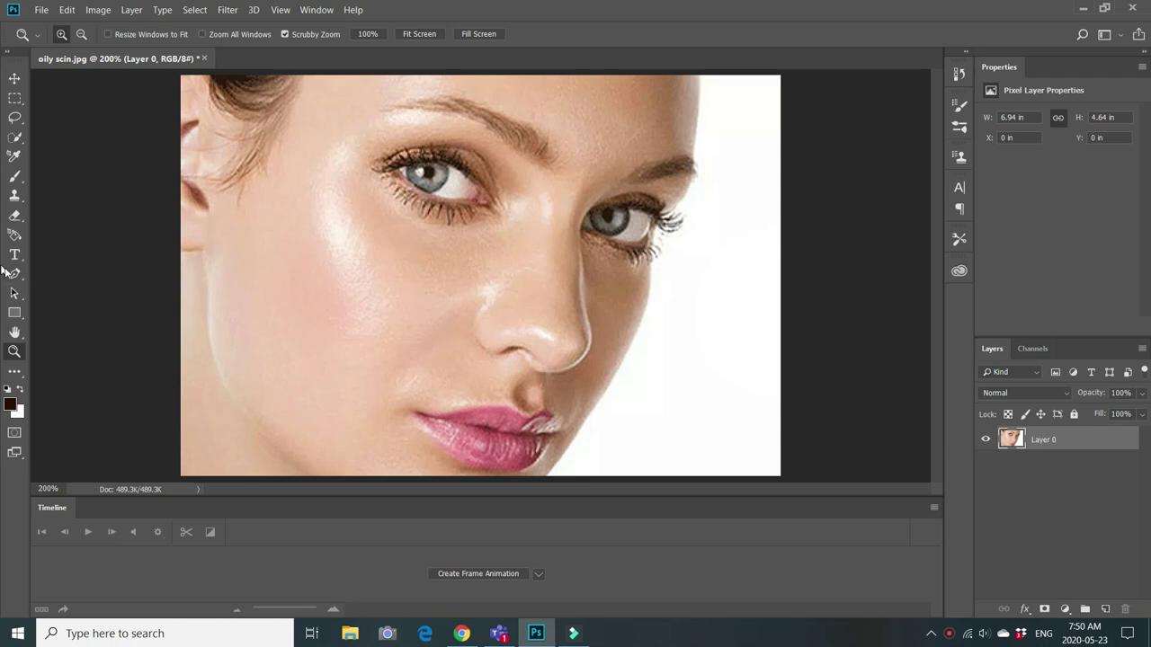
{"action": "left_click", "coordinate": [18, 178]}
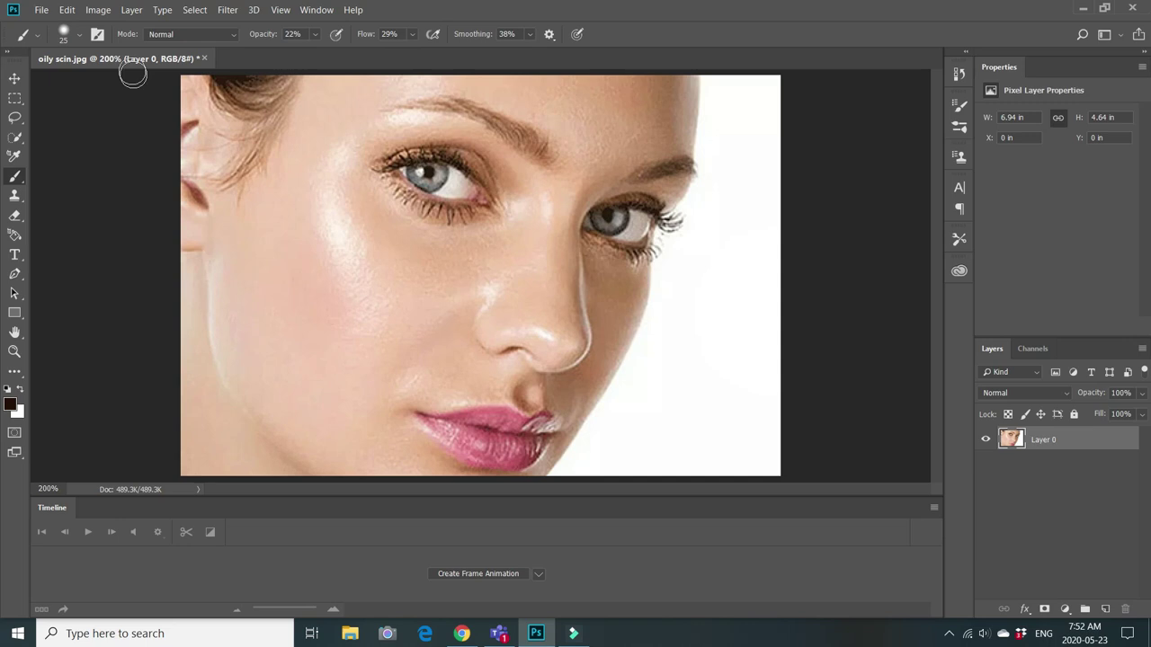
Set the brush to Darken mode with 62% opacity and 61% flow
{"action": "left_click", "coordinate": [234, 34]}
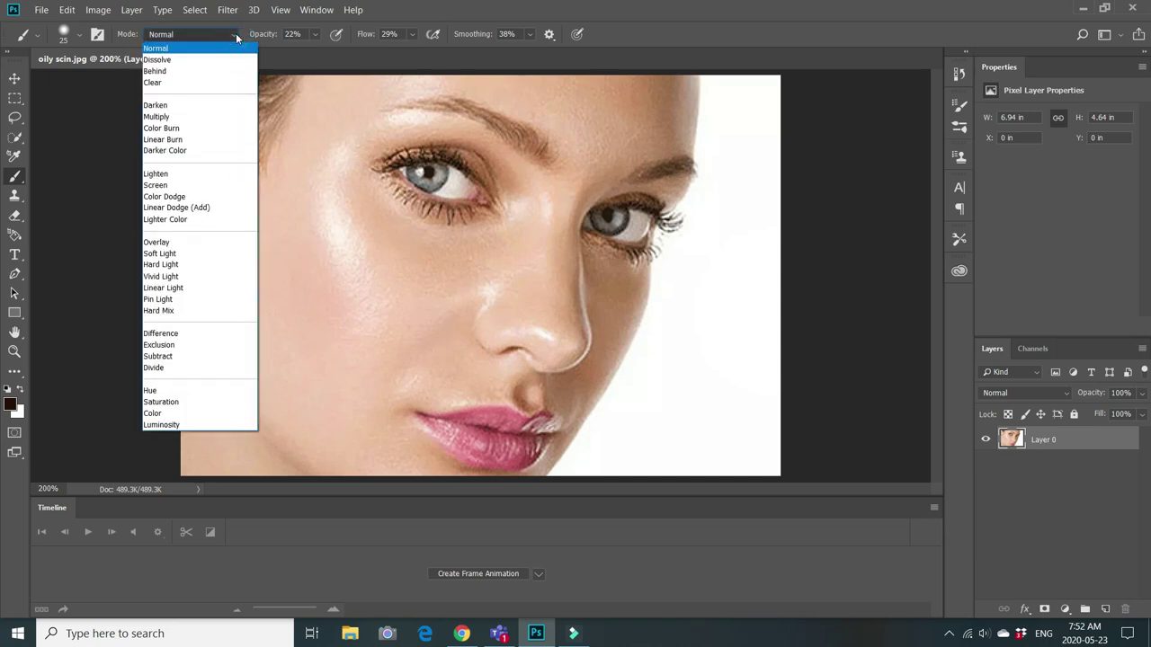
{"action": "left_click", "coordinate": [162, 106]}
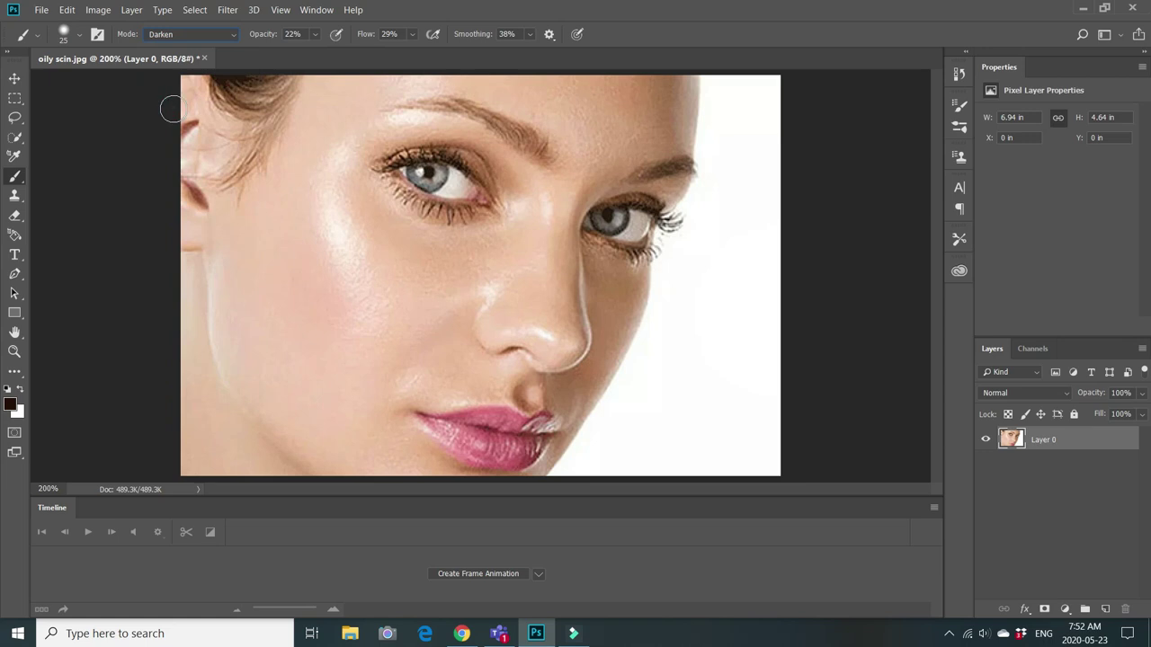
{"action": "left_click", "coordinate": [314, 32]}
{"action": "left_click_drag", "start_coordinate": [319, 54], "coordinate": [349, 55]}
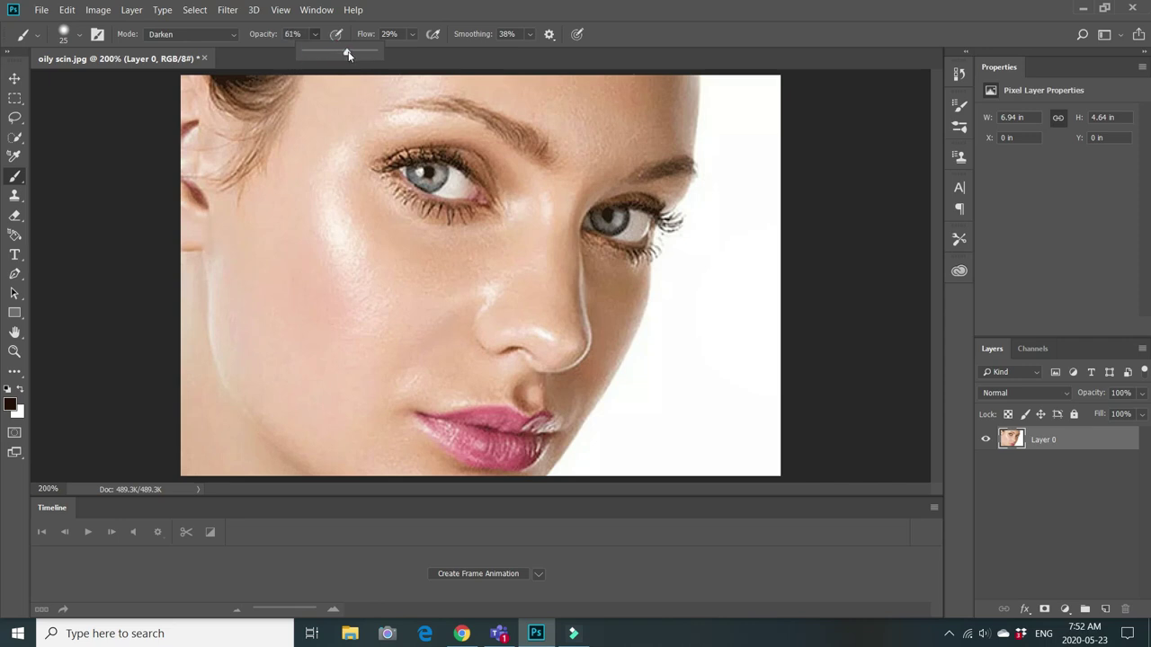
{"action": "left_click", "coordinate": [411, 33]}
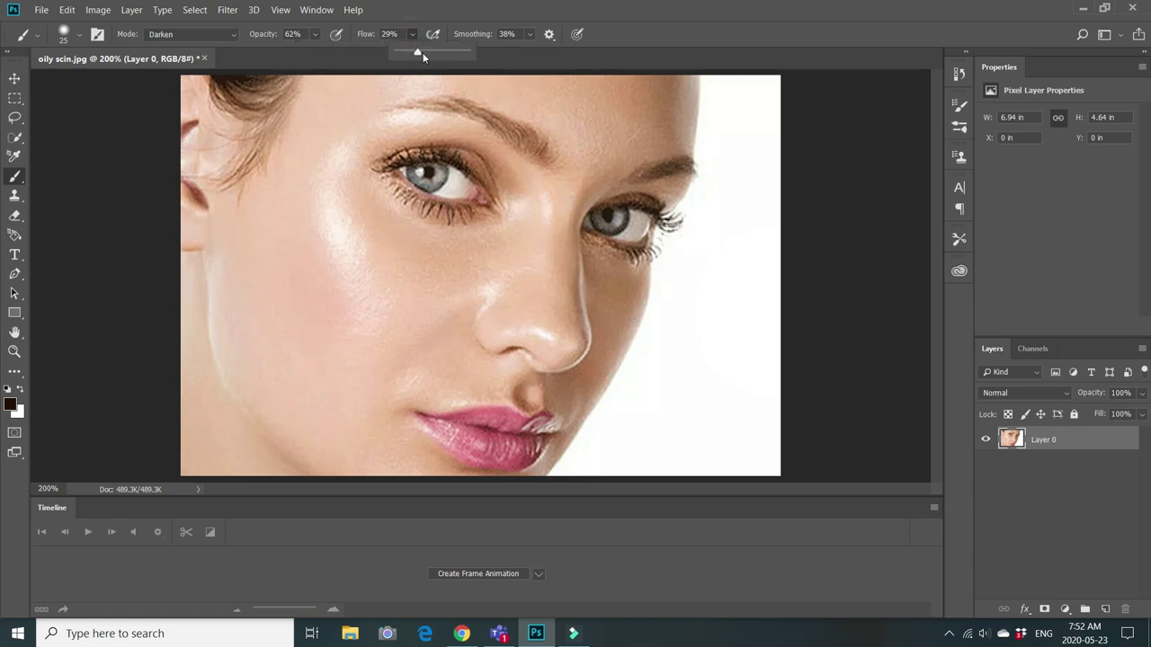
{"action": "left_click_drag", "start_coordinate": [425, 54], "coordinate": [434, 57]}
Alt-sample a light skin tone from the cheek below the eye as the paint colour
{"action": "left_click", "coordinate": [383, 261], "text": "alt"}
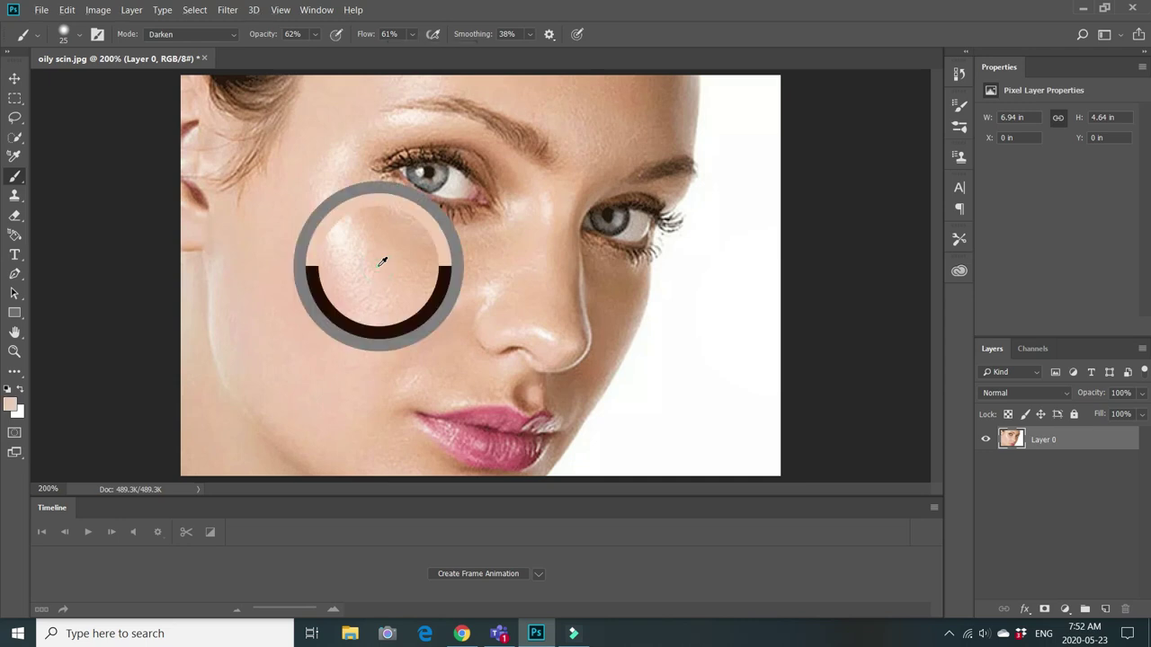
{"action": "left_click_drag", "start_coordinate": [382, 260], "coordinate": [388, 258]}
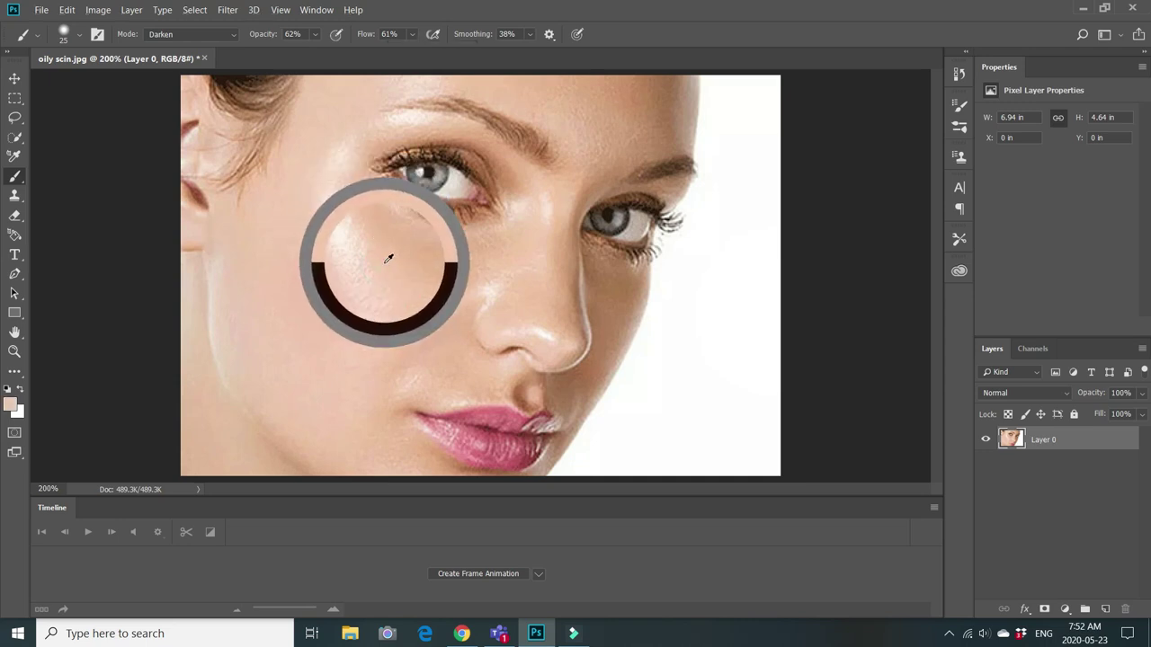
{"action": "left_click_drag", "start_coordinate": [389, 258], "coordinate": [380, 262]}
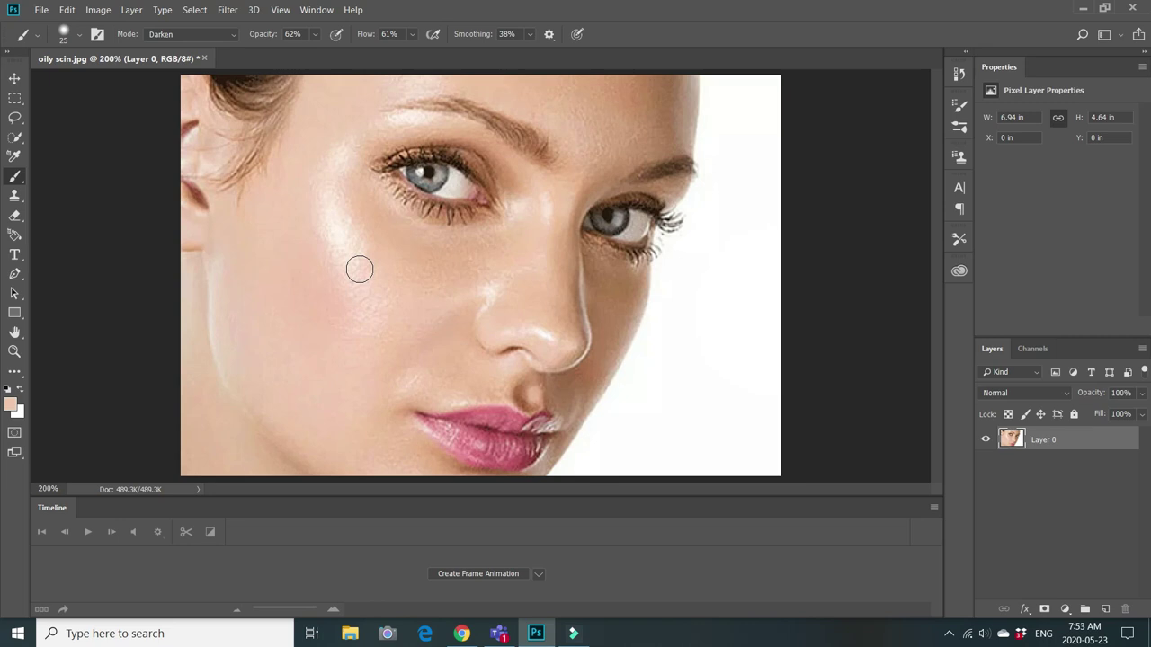
Lower the 25 px brush's hardness to 0% in the Brush Preset picker
{"action": "right_click", "coordinate": [358, 269]}
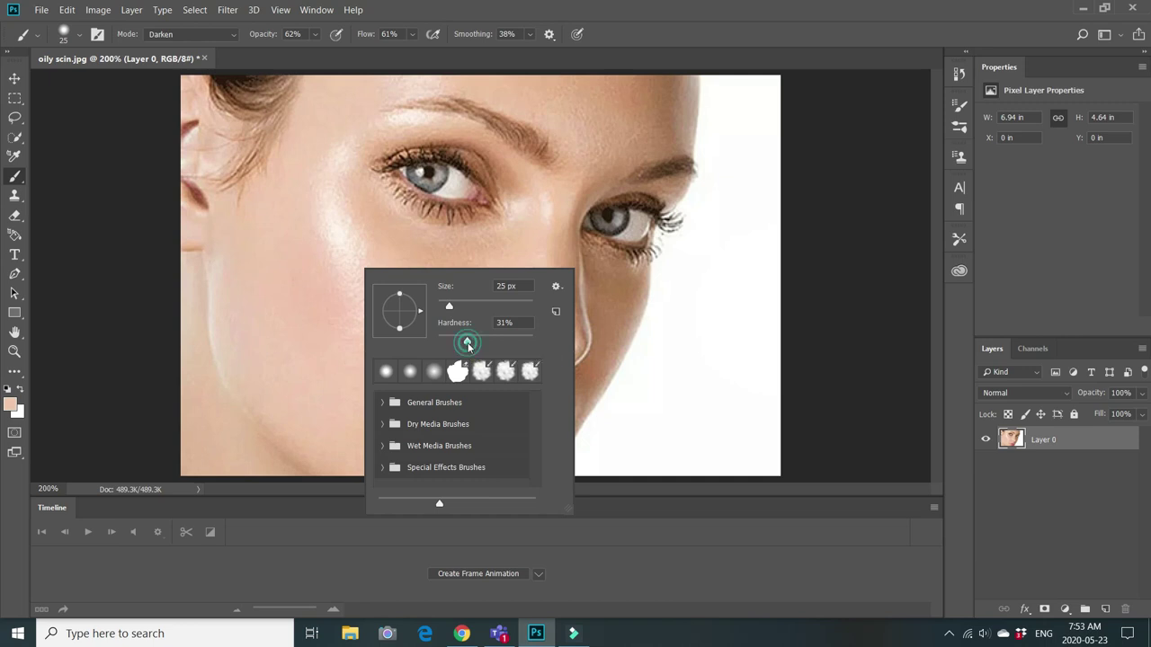
{"action": "left_click_drag", "start_coordinate": [467, 345], "coordinate": [438, 344]}
{"action": "left_click", "coordinate": [709, 375]}
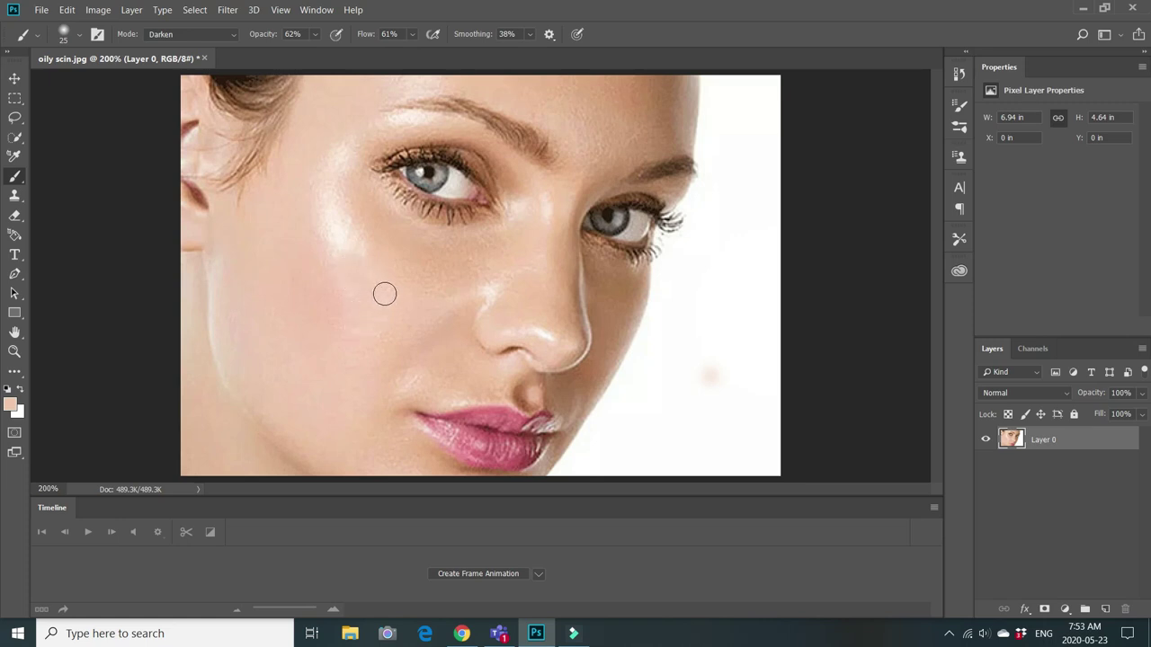
Paint sampled skin colour over the oily highlight on the left cheek
{"action": "left_click_drag", "start_coordinate": [370, 293], "coordinate": [336, 233]}
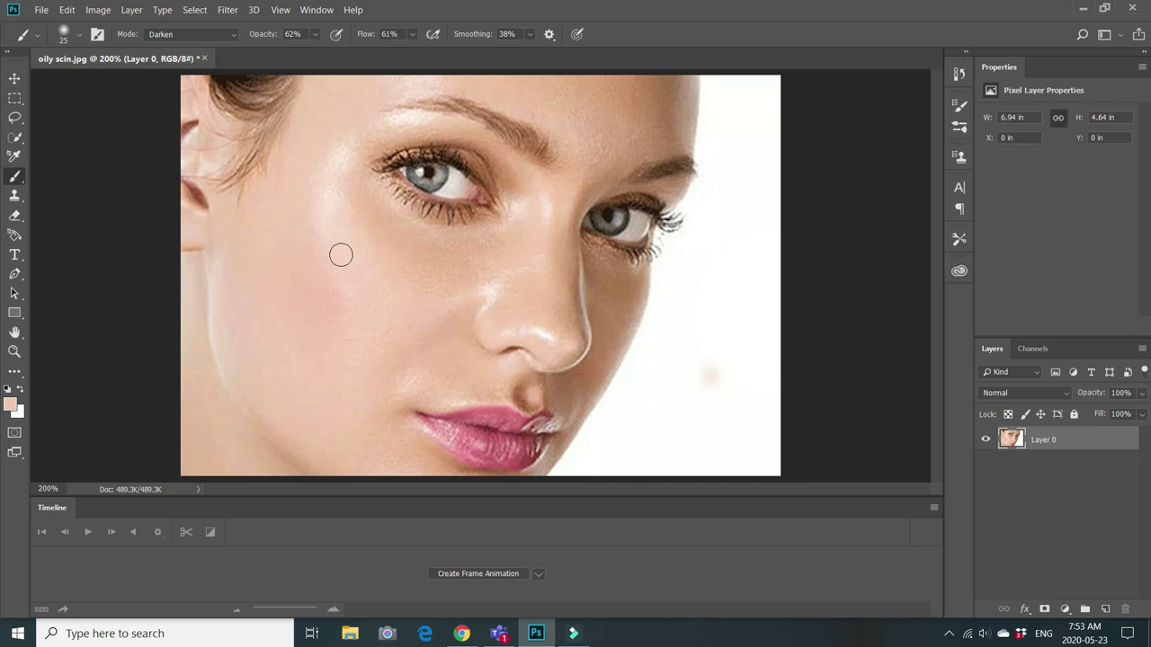
{"action": "mouse_move", "coordinate": [353, 256]}
{"action": "left_mouse_down"}
{"action": "mouse_move", "coordinate": [378, 285]}
{"action": "mouse_move", "coordinate": [358, 287]}
{"action": "left_mouse_up"}
{"action": "left_click", "coordinate": [359, 287]}
{"action": "left_click_drag", "start_coordinate": [321, 210], "coordinate": [345, 248]}
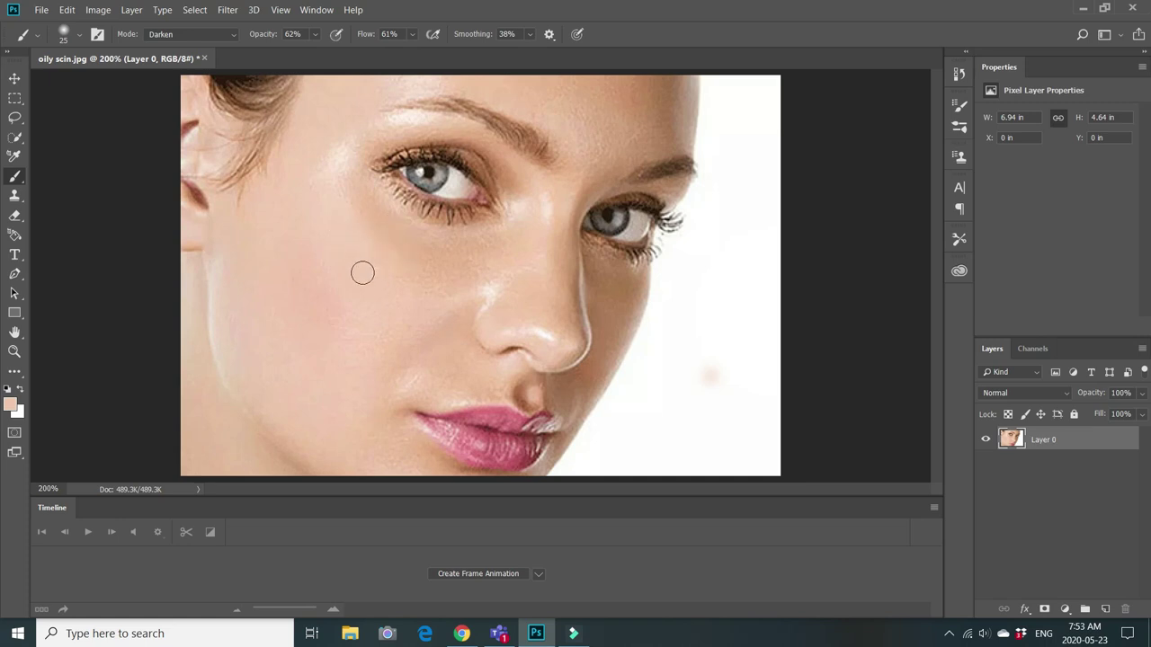
{"action": "left_click_drag", "start_coordinate": [376, 278], "coordinate": [359, 251]}
{"action": "left_click", "coordinate": [352, 218]}
Re-sample cheek skin colour, dab it below the eye, then sample near the temple
{"action": "left_click", "coordinate": [369, 228]}
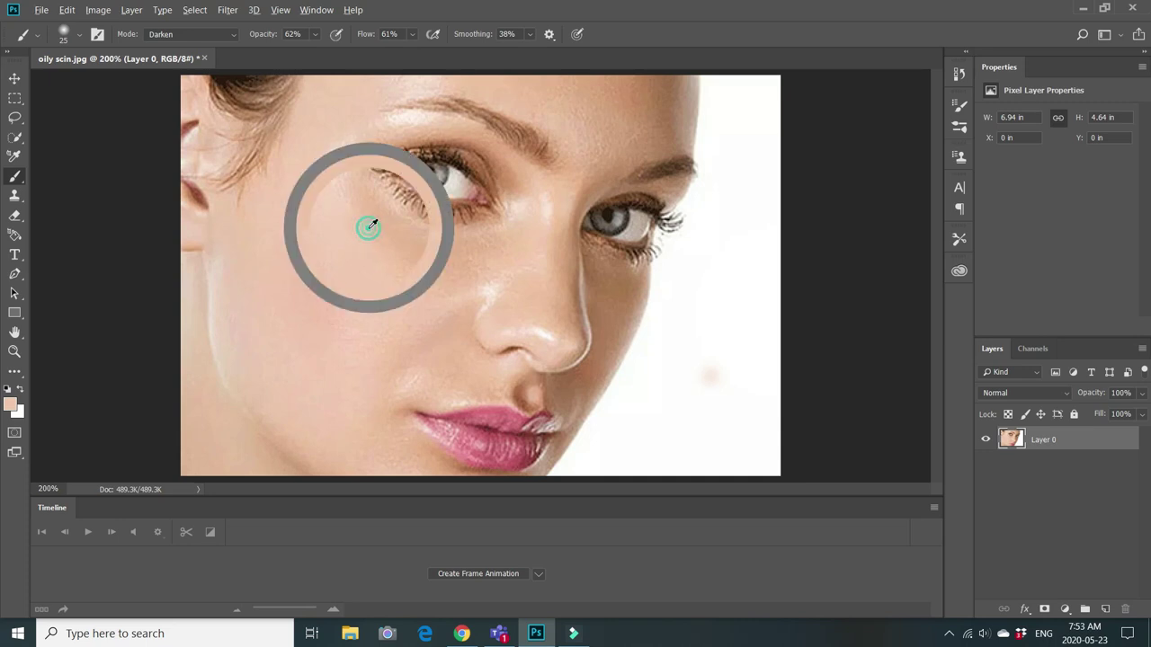
{"action": "left_click", "coordinate": [362, 223]}
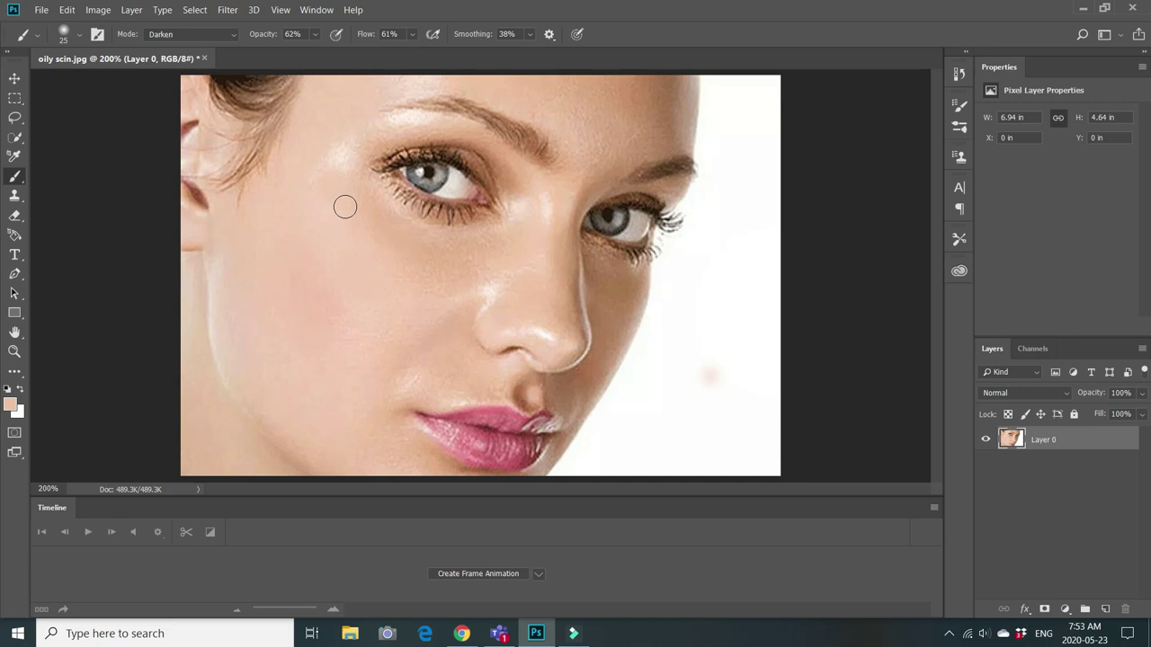
{"action": "left_click", "coordinate": [357, 244]}
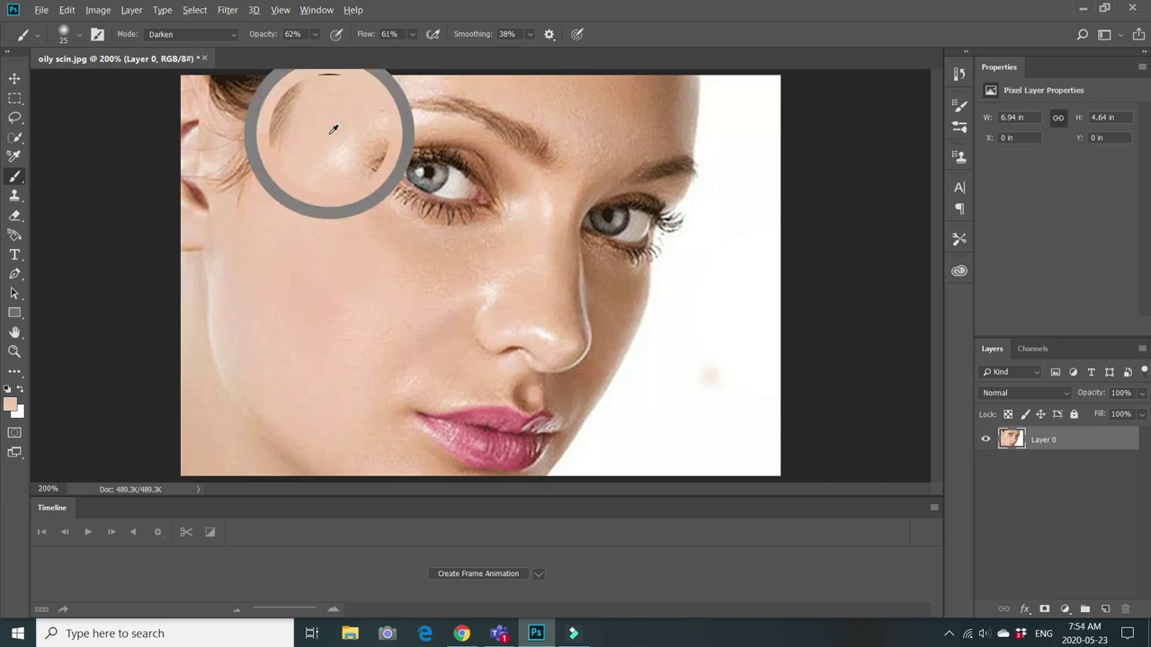
{"action": "left_click", "coordinate": [346, 150]}
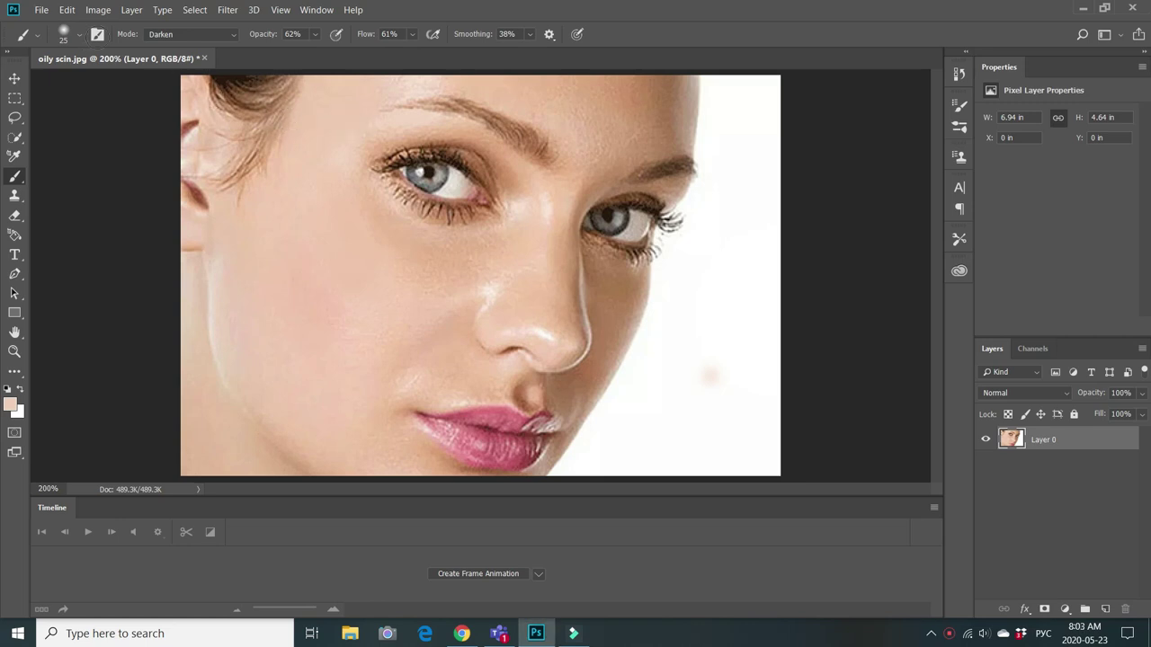
Shrink the brush to 17 px and sample skin colour from the forehead
{"action": "left_click", "coordinate": [79, 36]}
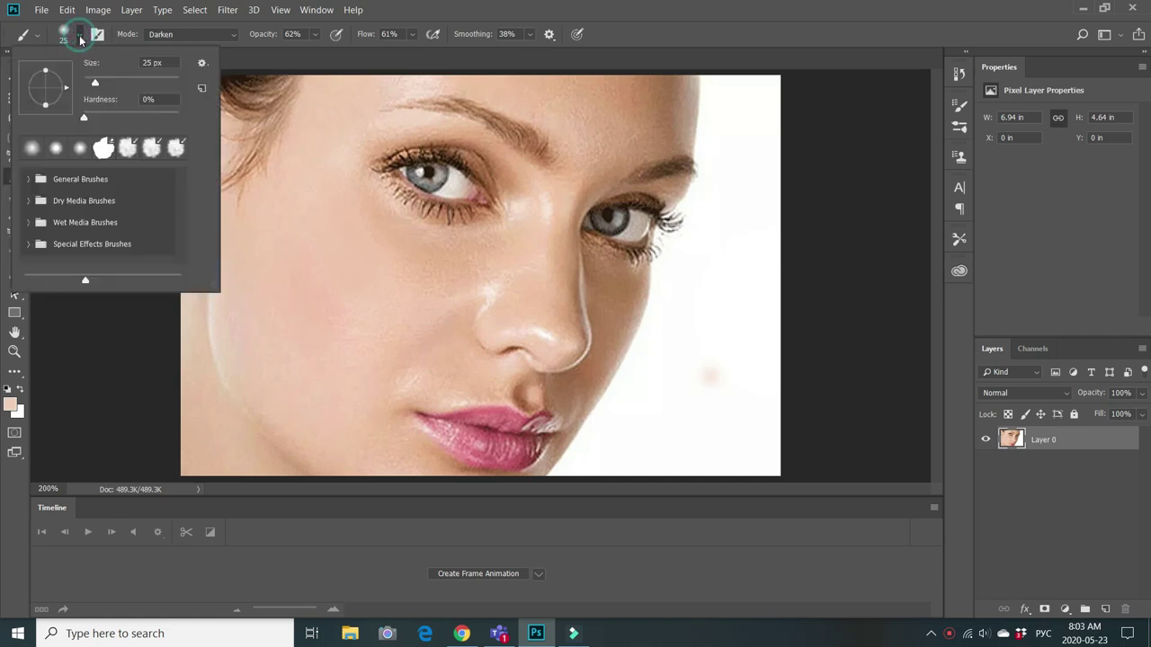
{"action": "left_click_drag", "start_coordinate": [96, 84], "coordinate": [93, 84]}
{"action": "left_click", "coordinate": [355, 135]}
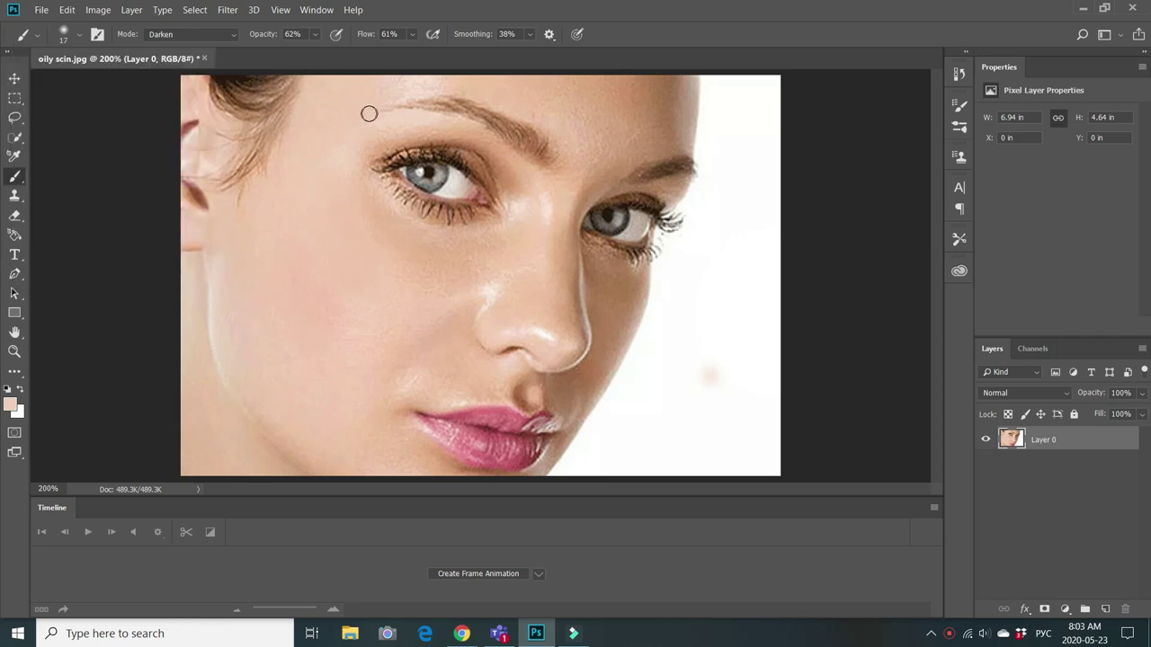
{"action": "left_click", "coordinate": [370, 116], "text": "alt"}
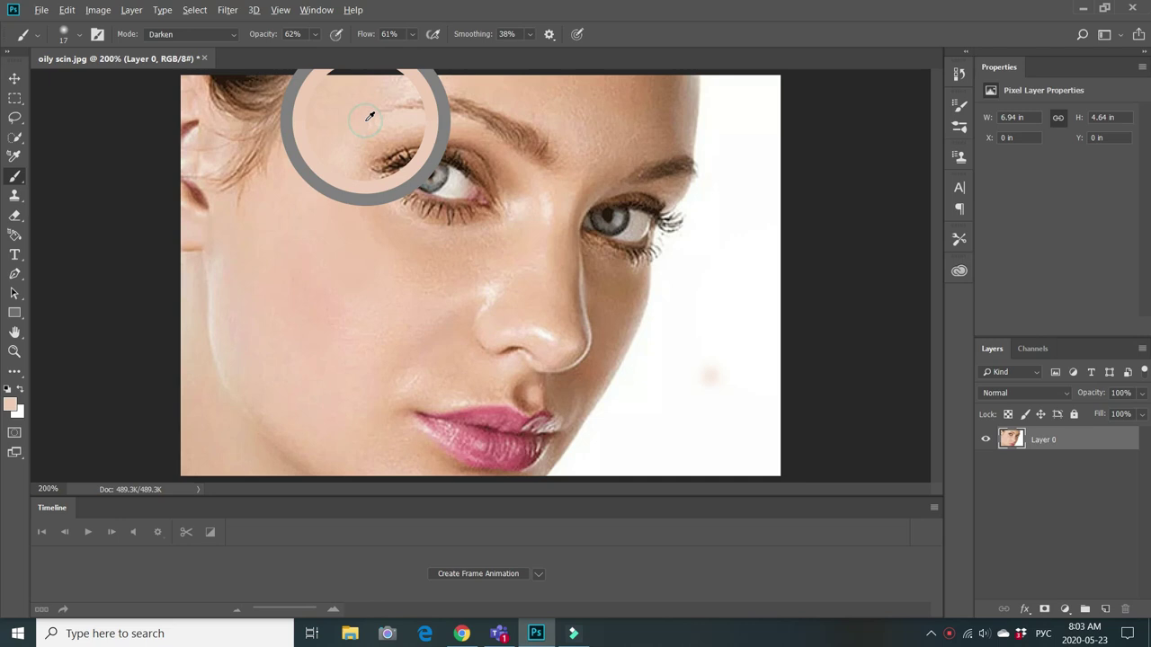
{"action": "left_click", "coordinate": [404, 113]}
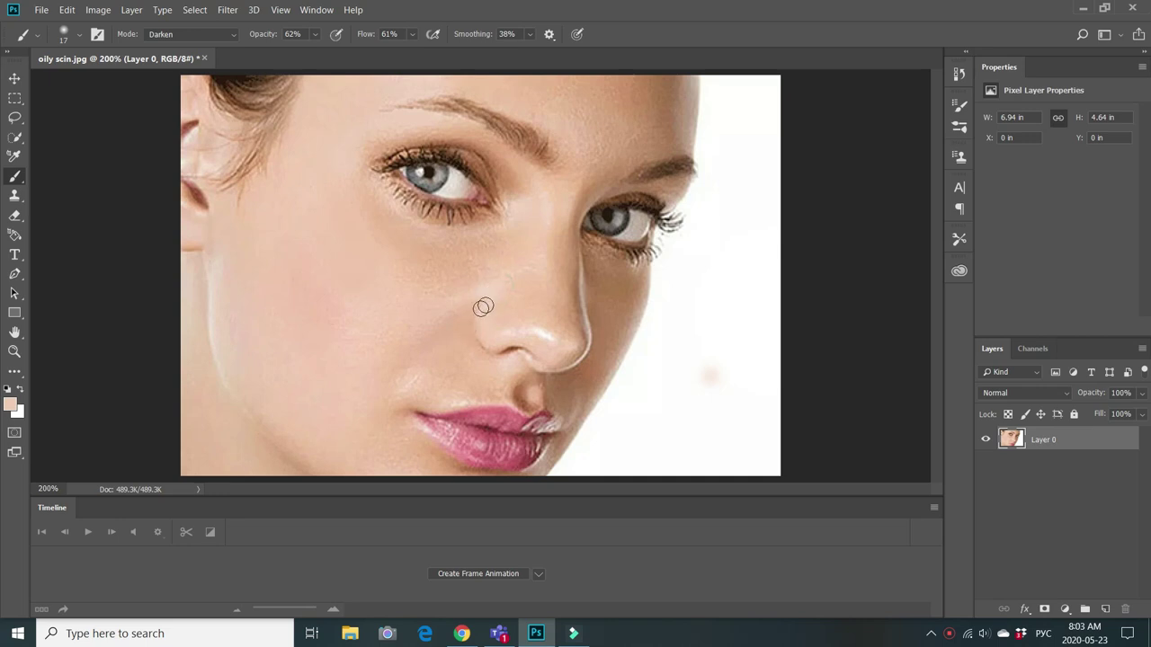
Tone down shine on the nose, nose bridge and between the eyes
{"action": "left_click", "coordinate": [543, 324]}
{"action": "left_click", "coordinate": [541, 334]}
{"action": "left_click", "coordinate": [503, 294]}
{"action": "left_click", "coordinate": [509, 255]}
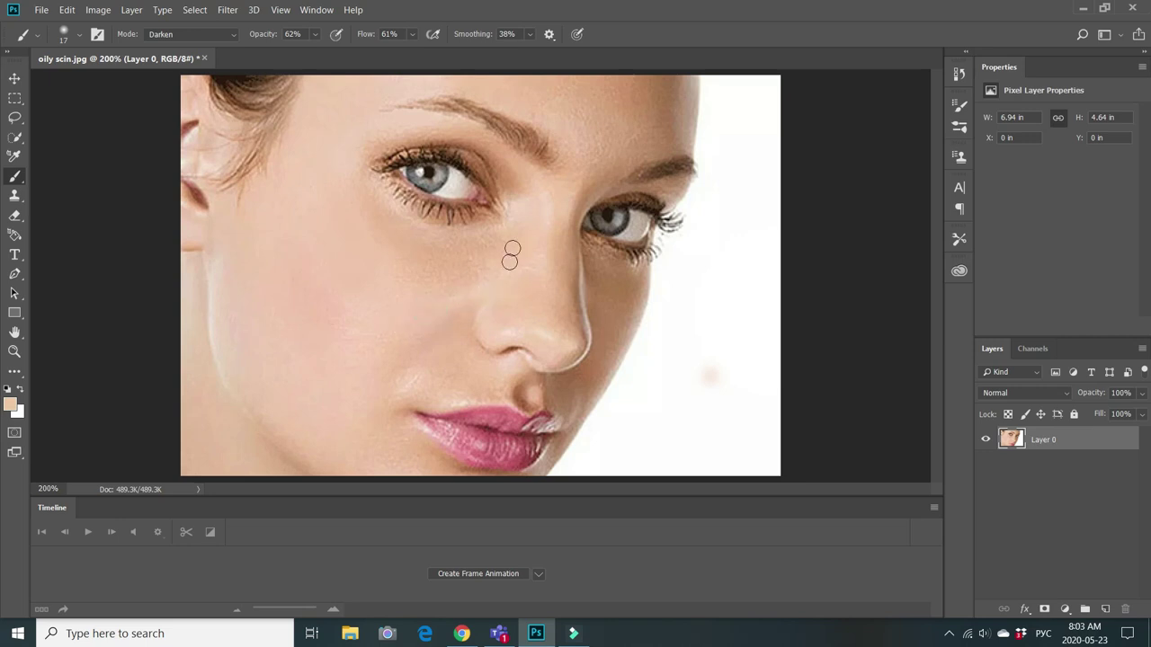
{"action": "left_click", "coordinate": [552, 193]}
{"action": "left_click", "coordinate": [518, 209]}
{"action": "left_click", "coordinate": [528, 237]}
{"action": "left_click", "coordinate": [531, 198]}
{"action": "left_click", "coordinate": [486, 239]}
{"action": "left_click", "coordinate": [508, 328]}
Dab skin colour onto the upper cheek and along the jaw edge
{"action": "left_click", "coordinate": [318, 164]}
{"action": "left_click", "coordinate": [230, 284]}
{"action": "left_click", "coordinate": [220, 368]}
{"action": "left_click", "coordinate": [217, 351]}
Soften the remaining shine along the jawline and near the ear
{"action": "left_click", "coordinate": [238, 358]}
{"action": "left_click", "coordinate": [220, 324]}
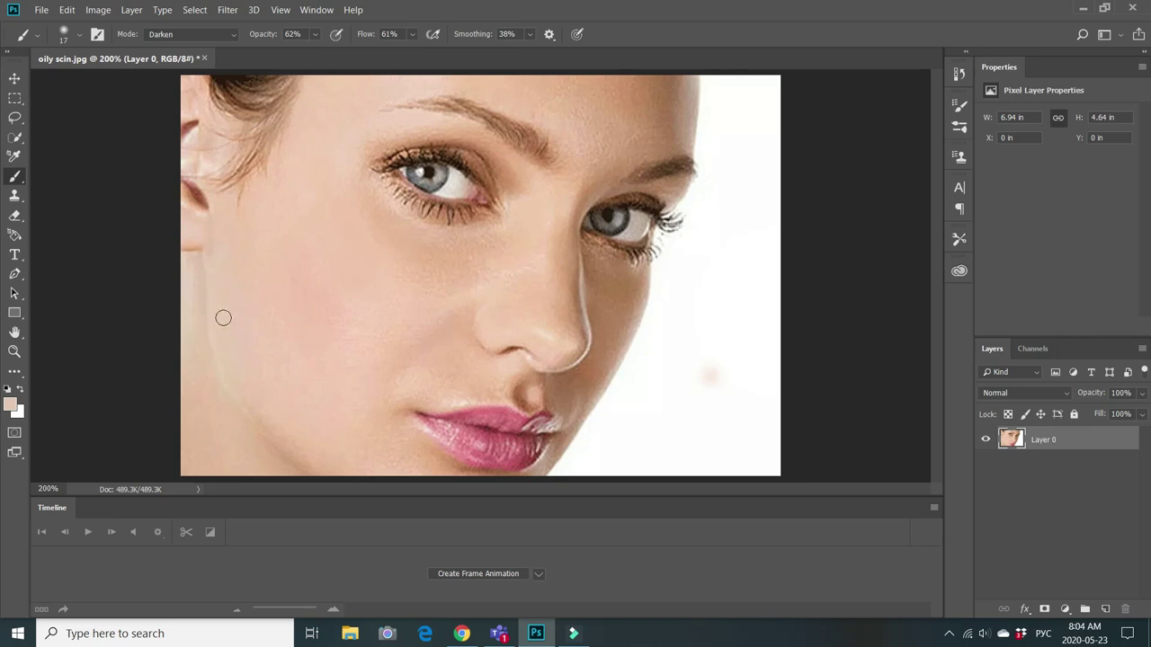
{"action": "left_click", "coordinate": [216, 163]}
{"action": "left_click", "coordinate": [206, 167]}
{"action": "left_click", "coordinate": [193, 118]}
{"action": "left_click", "coordinate": [189, 126]}
Soften shine below the nose, beside the lips, under the eye and on the forehead
{"action": "left_click", "coordinate": [527, 354]}
{"action": "left_click", "coordinate": [332, 429]}
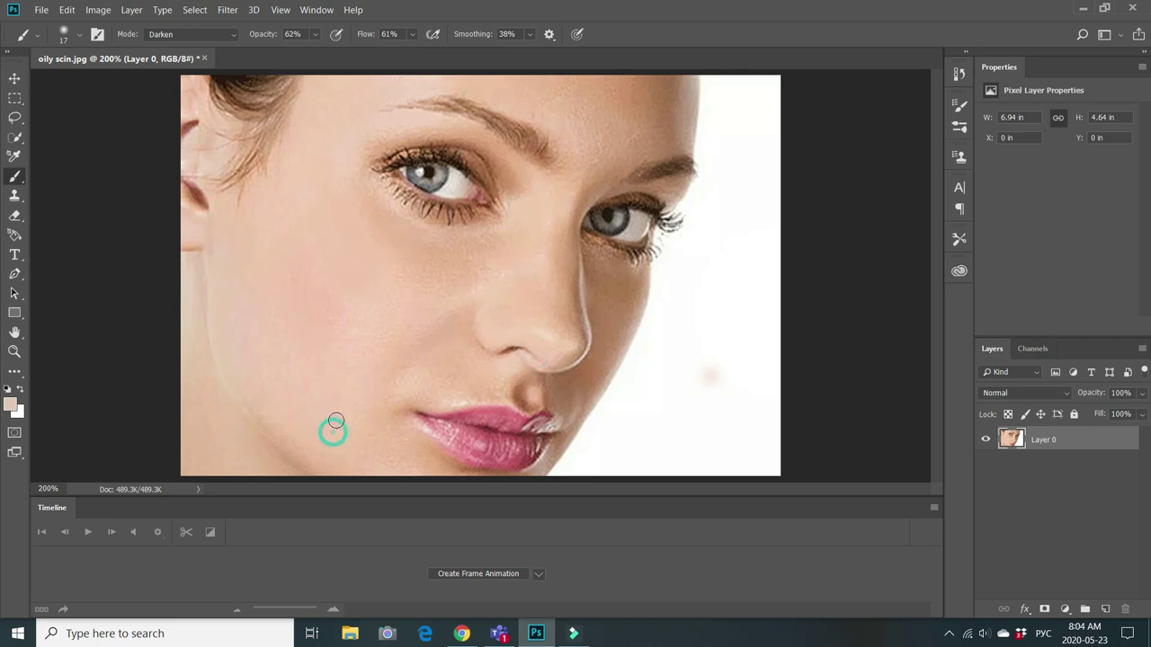
{"action": "left_click", "coordinate": [457, 242]}
{"action": "left_click", "coordinate": [341, 132]}
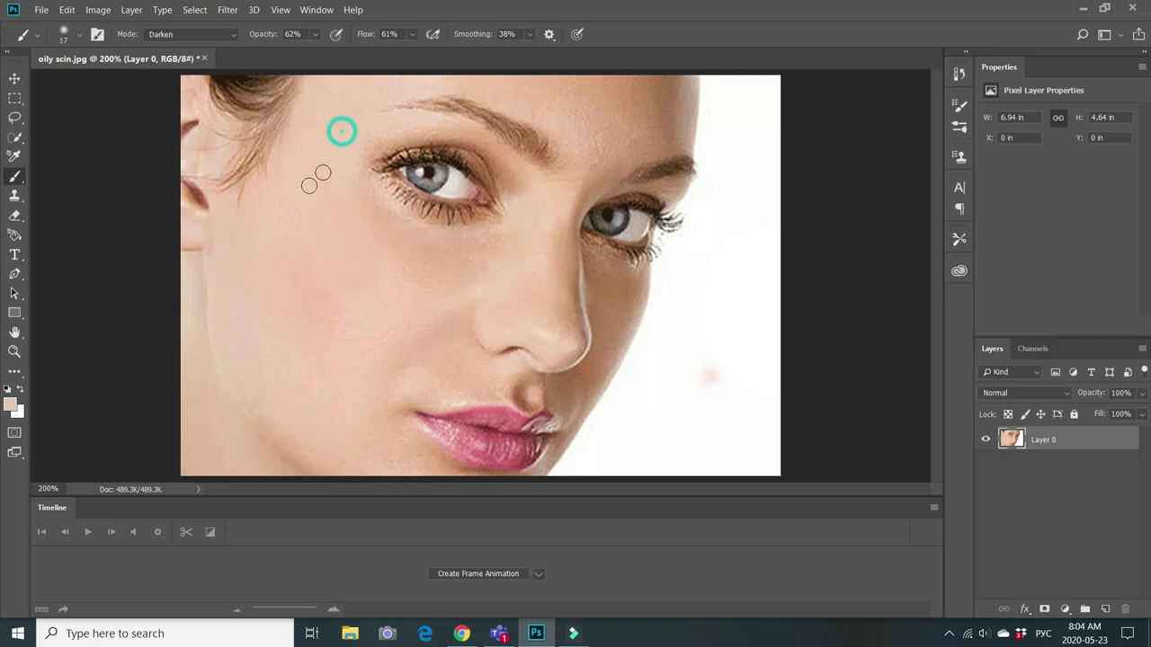
{"action": "left_click", "coordinate": [385, 114]}
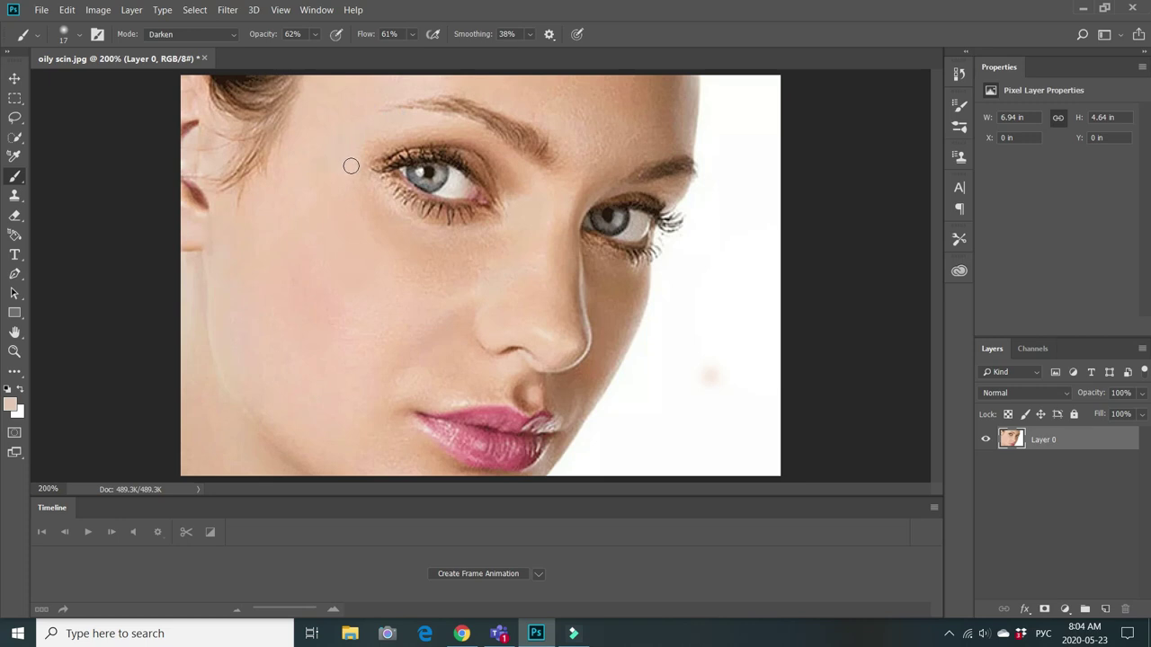